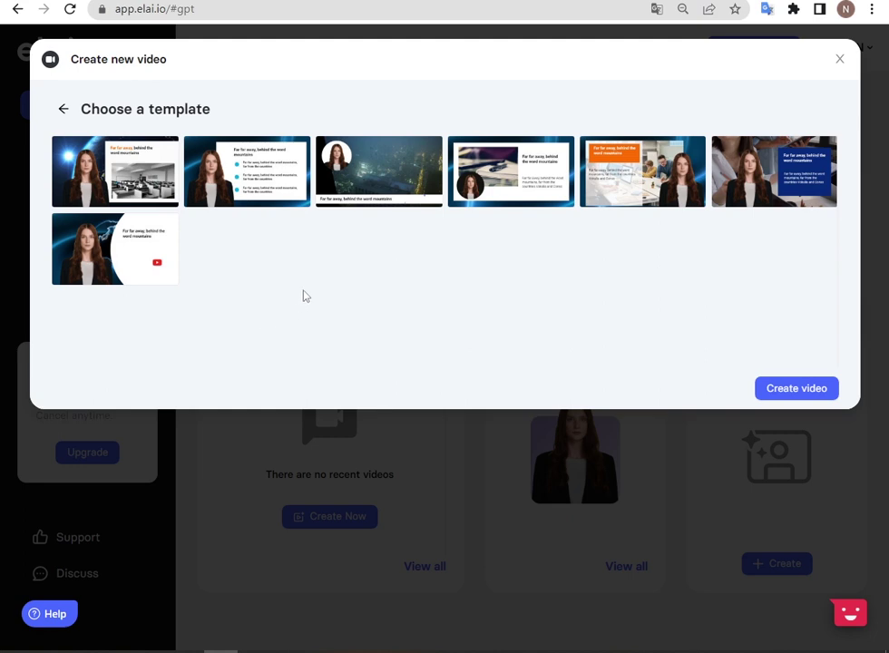
- Create the video from the template and look through its first four slides
click(797, 390)
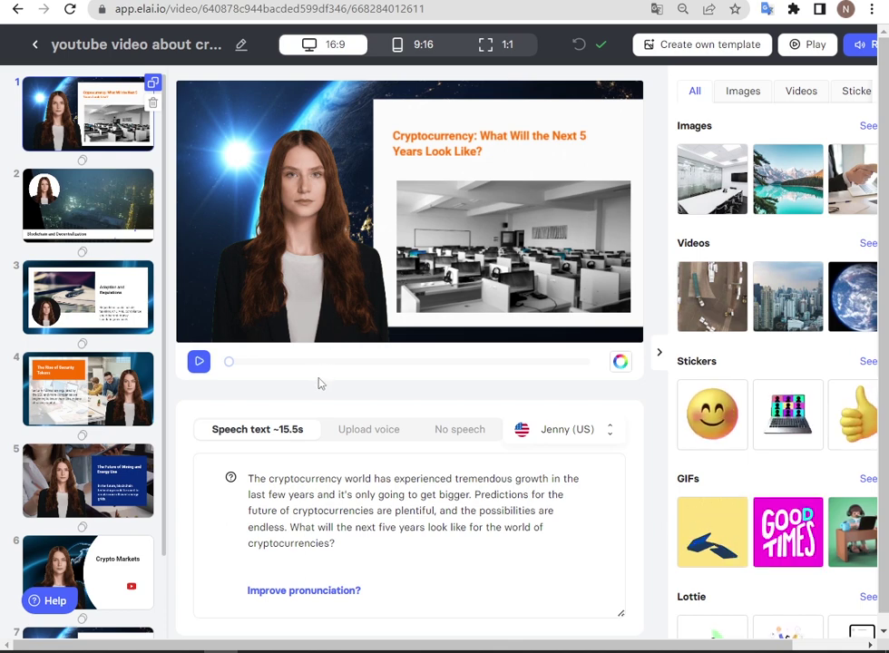
scroll(322, 478, down, 1)
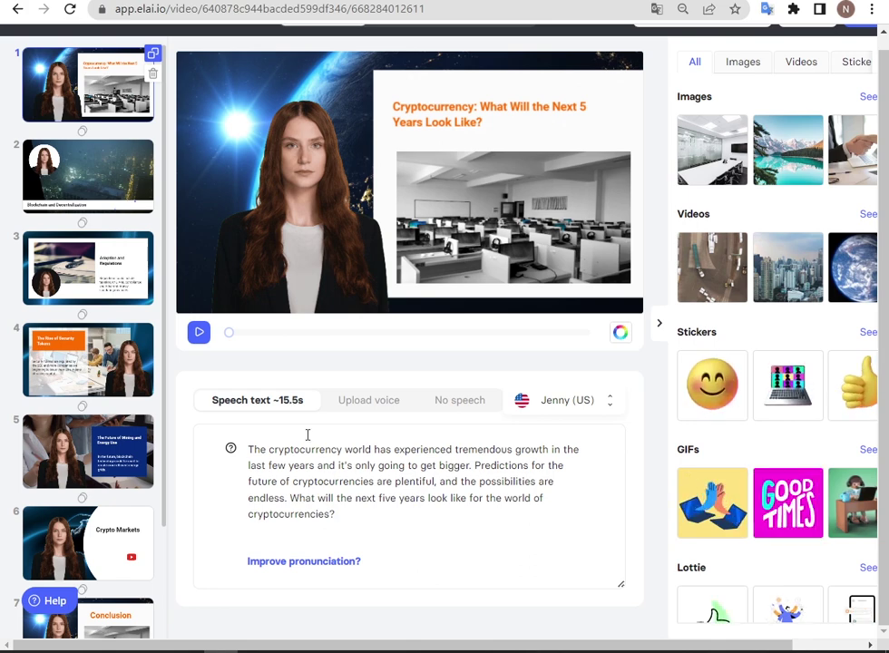
click(72, 159)
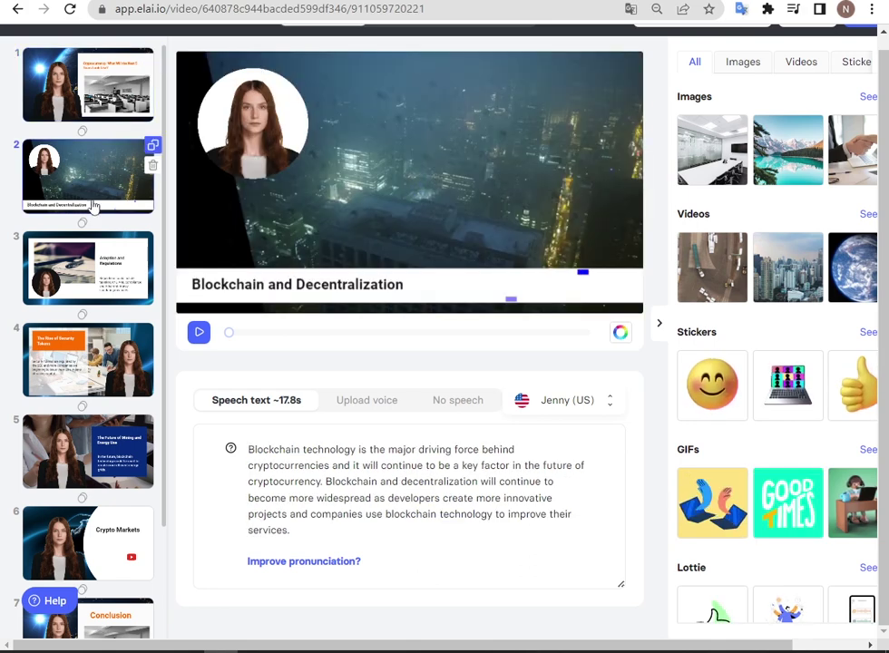
click(103, 272)
click(116, 349)
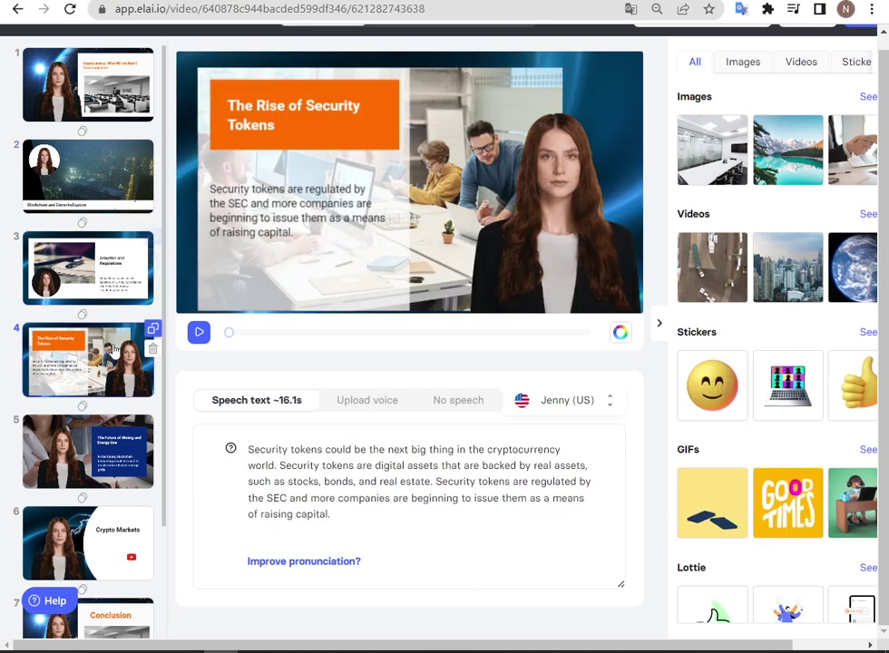
click(116, 54)
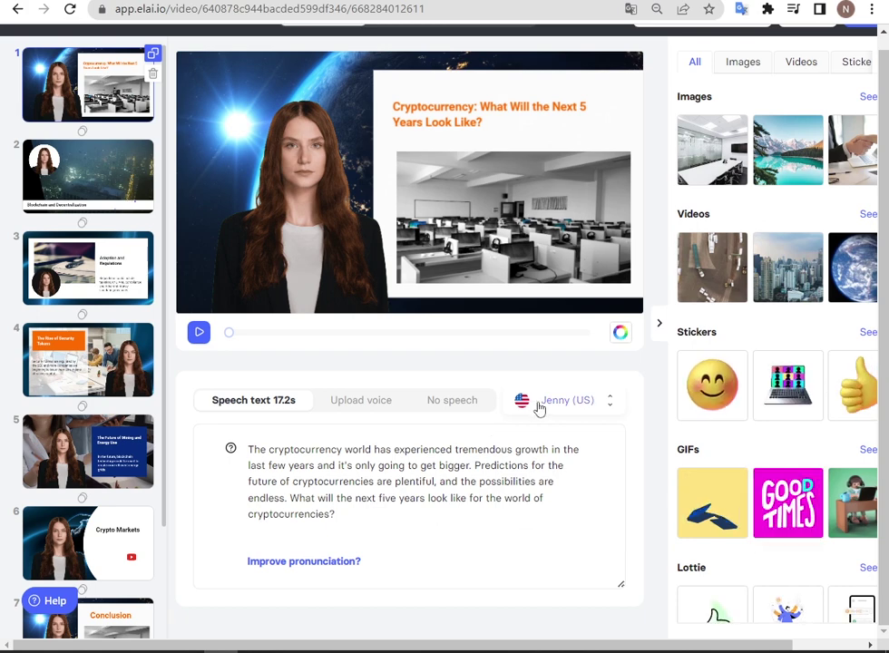
- Set the narration voice to Sara (English-US) and apply it to all slides
click(539, 409)
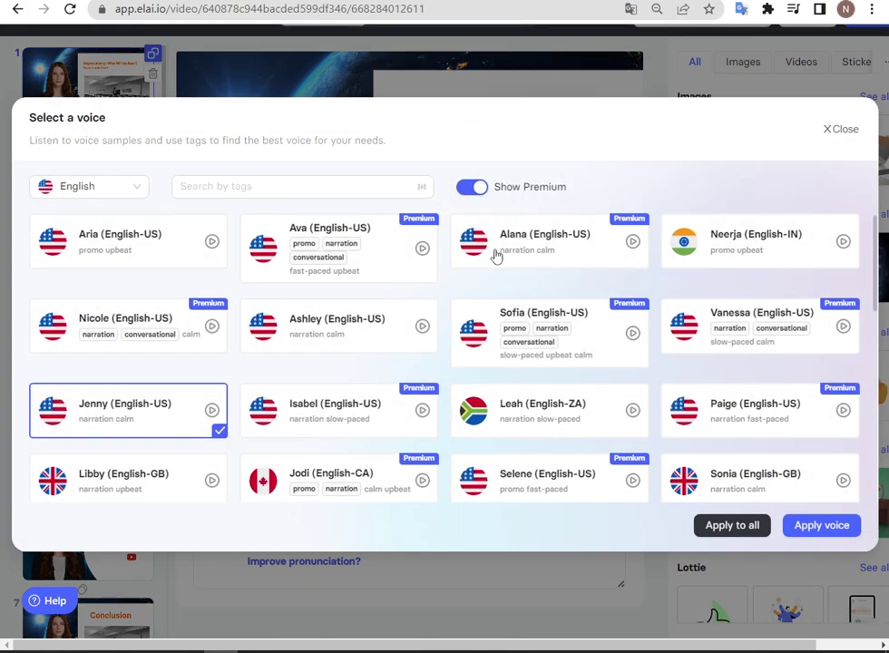
scroll(496, 257, down, 10)
click(758, 281)
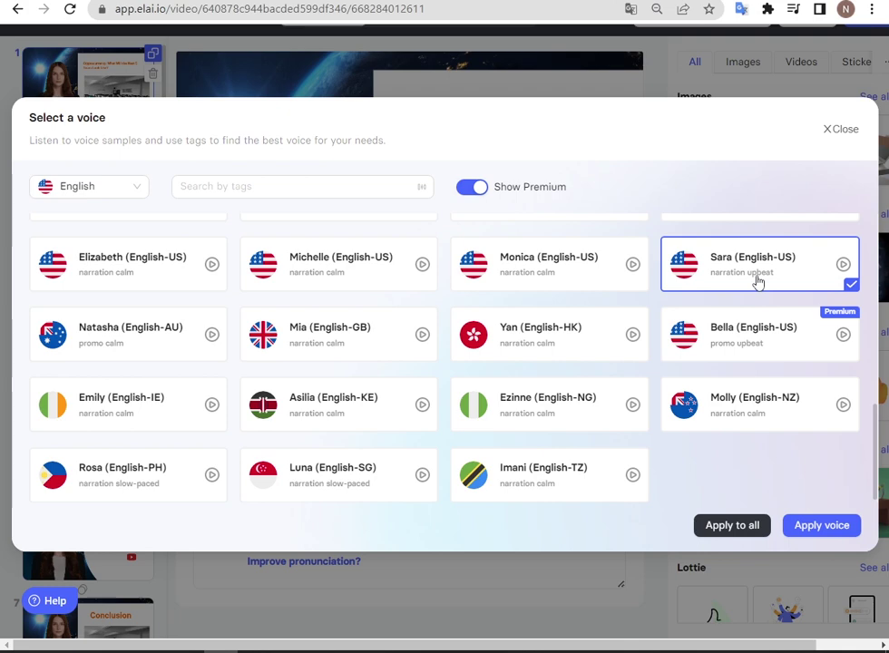
click(821, 526)
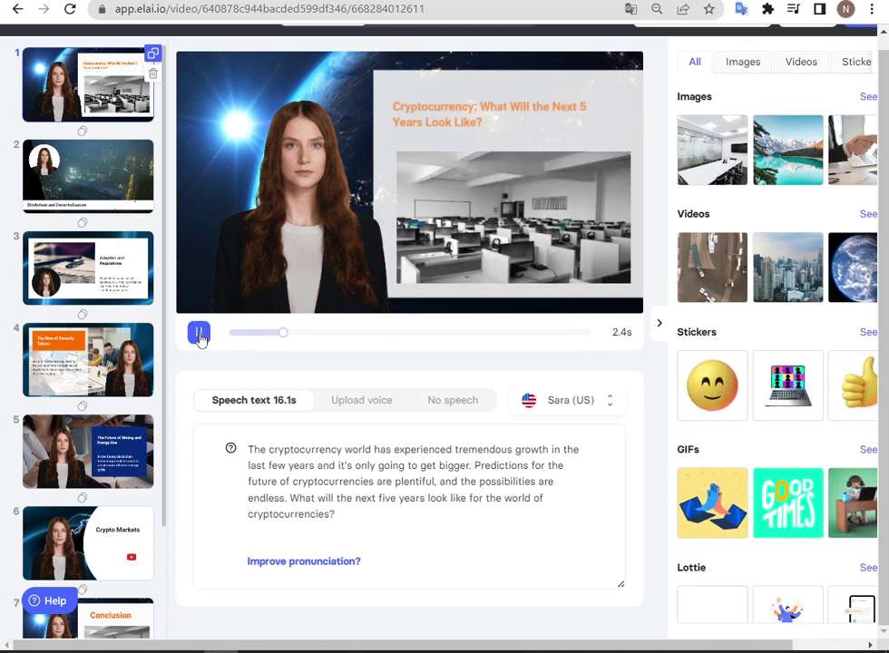
click(581, 410)
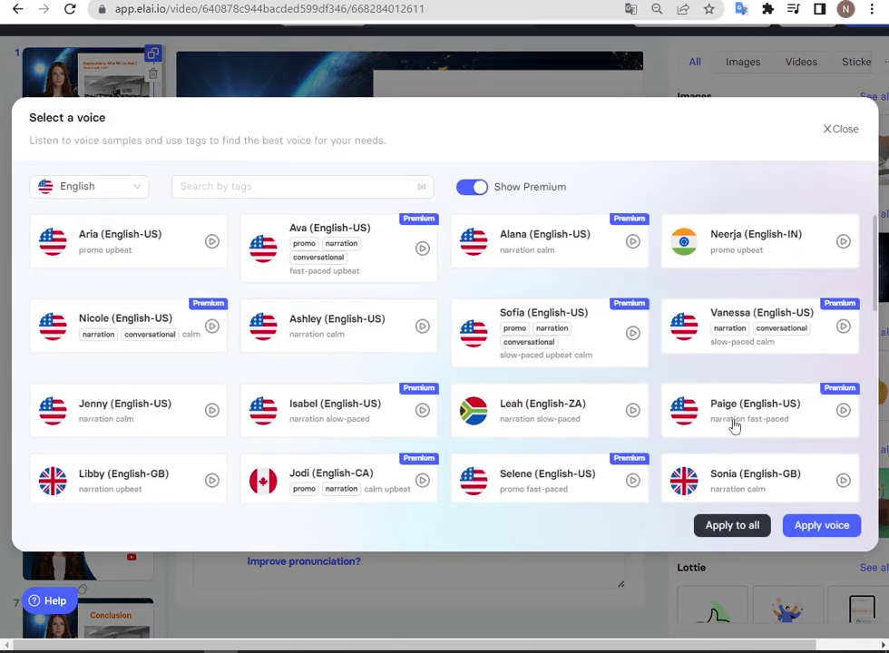
click(732, 526)
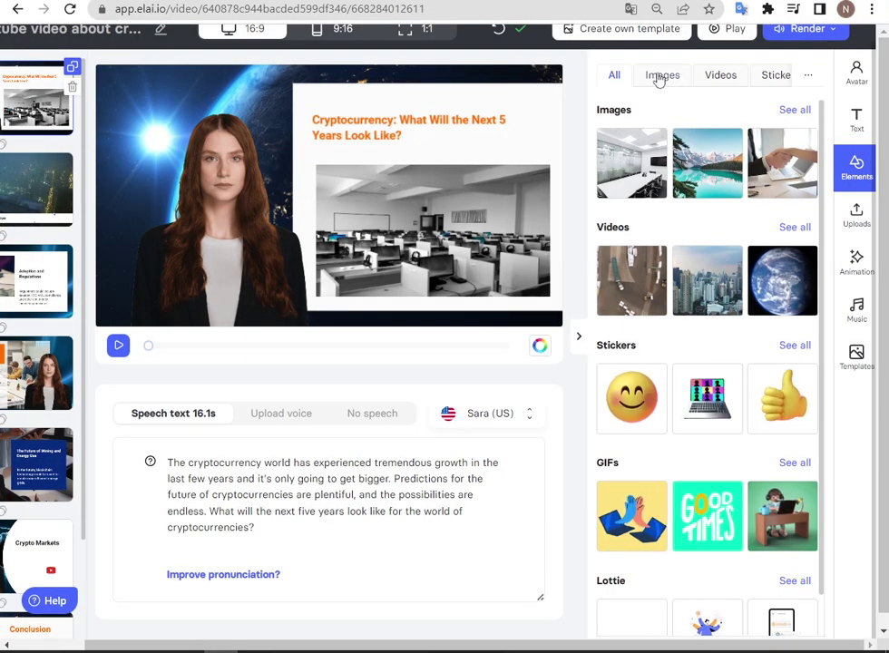
- Browse the stock images, and search the stock videos for "ai"
click(660, 77)
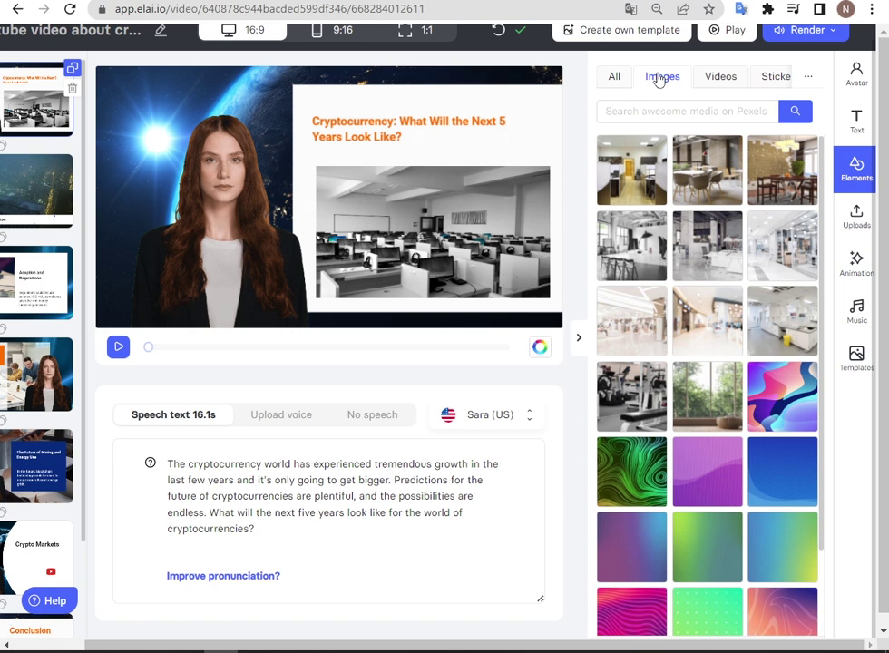
click(721, 77)
click(670, 129)
text(ai)
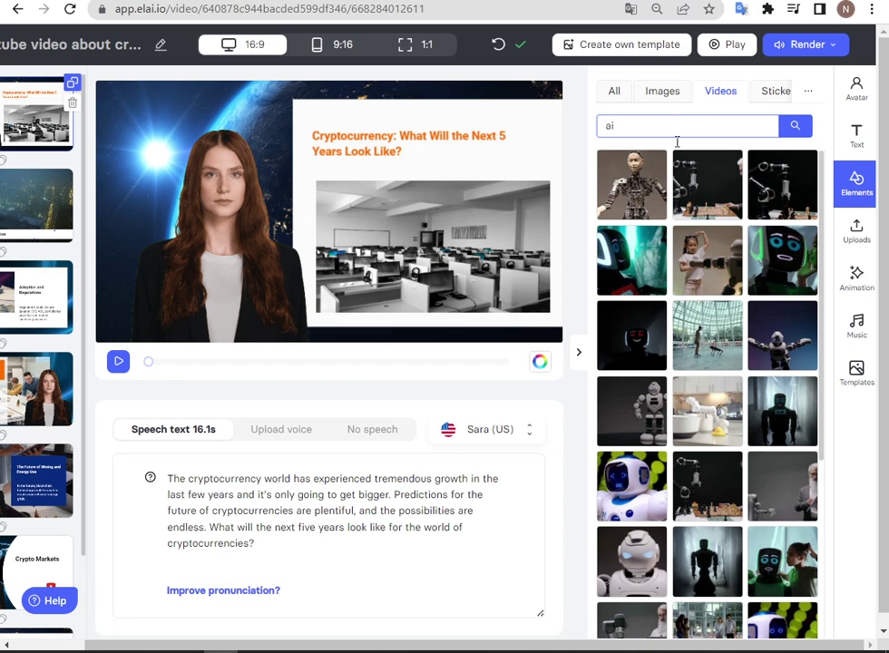
scroll(716, 281, down, 6)
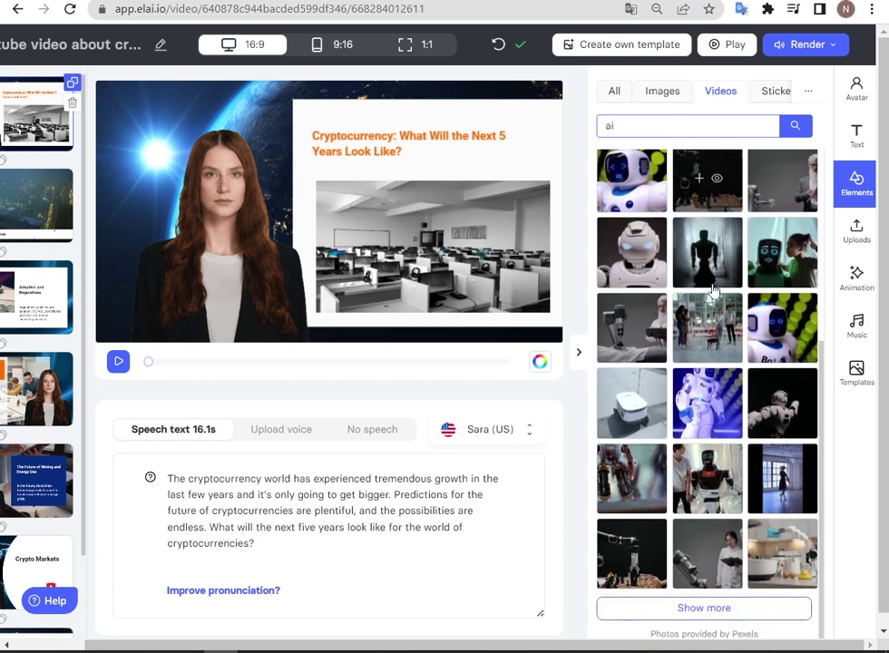
- Find the blue light-network city picture among the AI stock images and apply it as the first slide's background
click(662, 91)
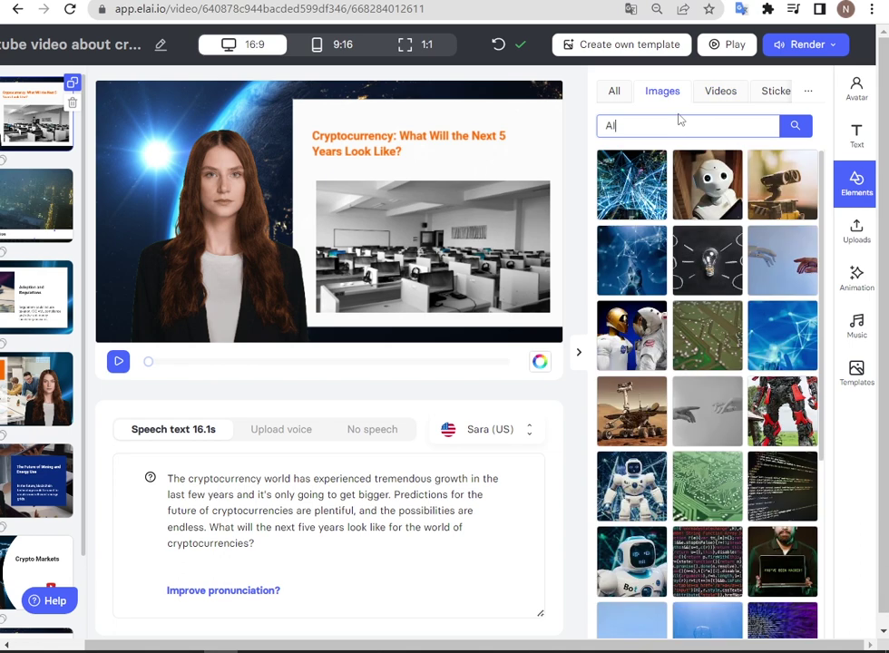
click(641, 191)
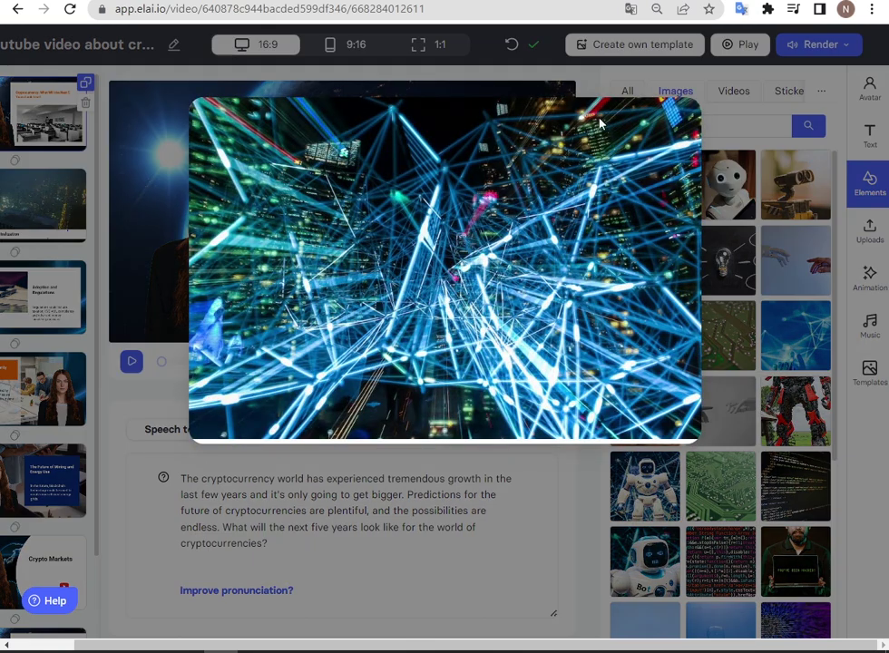
click(775, 192)
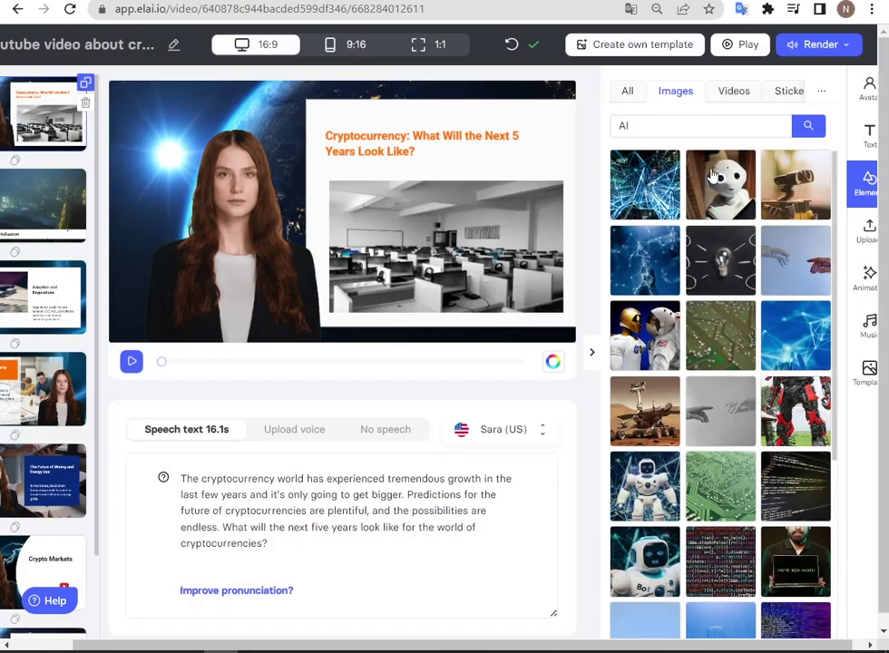
click(639, 191)
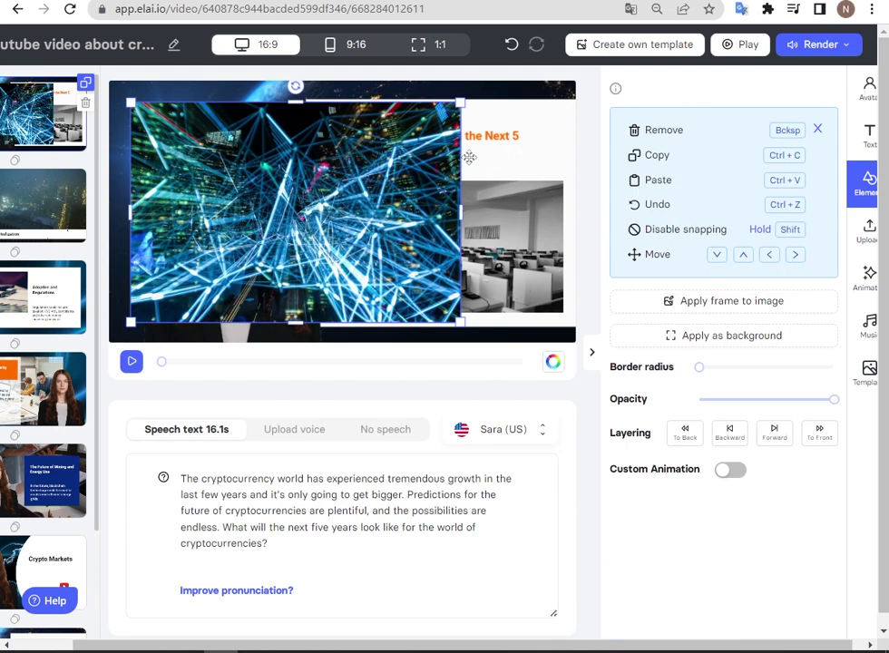
click(710, 336)
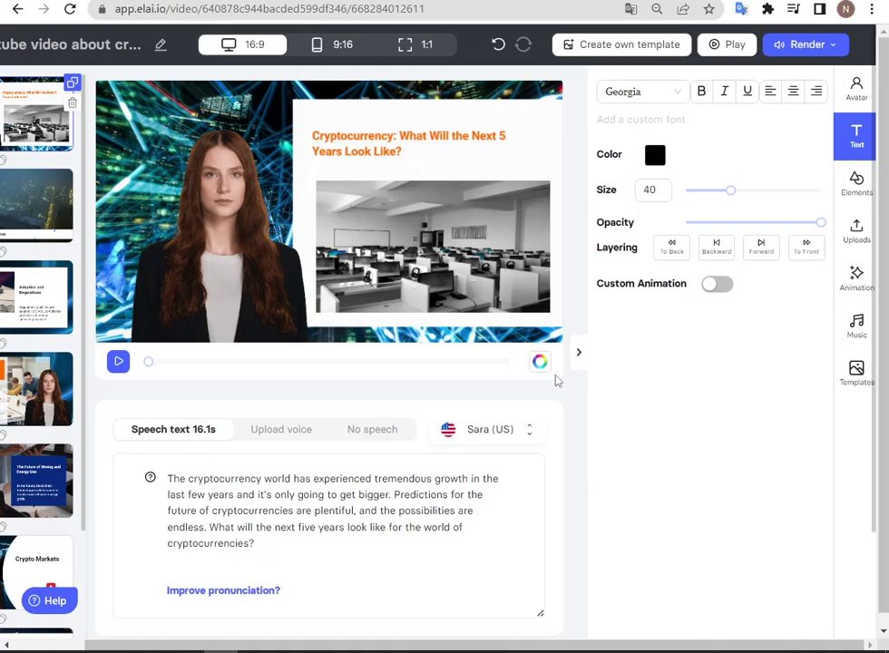
- Recolour the first slide's title dark blue and widen its text box slightly
click(424, 140)
click(654, 155)
click(649, 313)
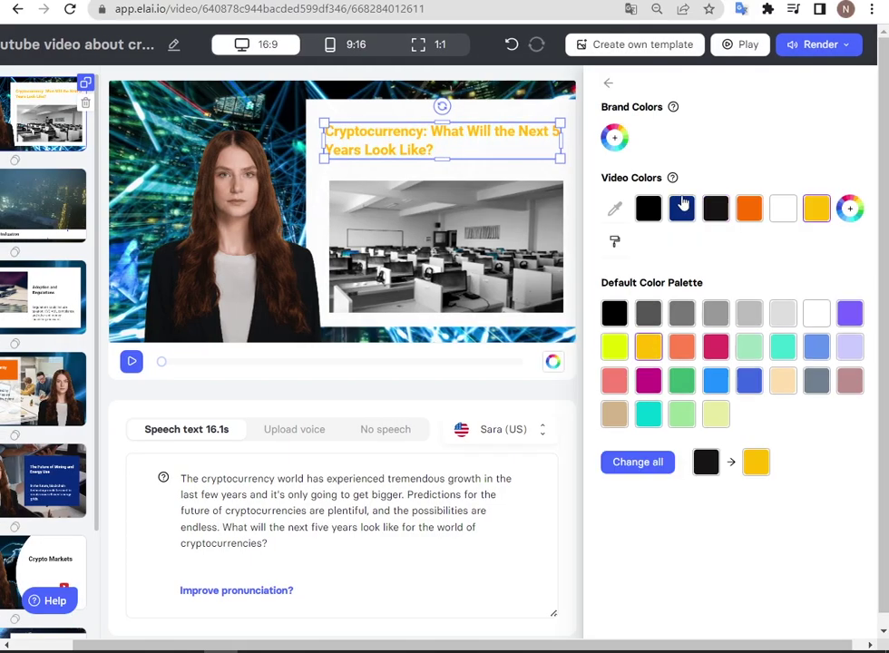
click(682, 209)
drag(570, 133, 559, 132)
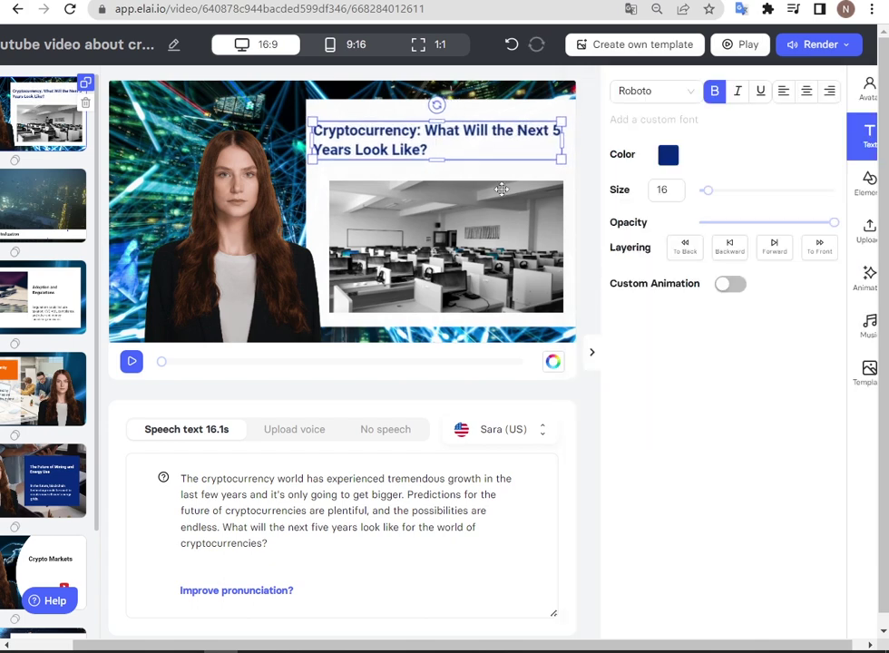
- Shift the white panel and the avatar further left on the first slide
click(558, 227)
click(236, 176)
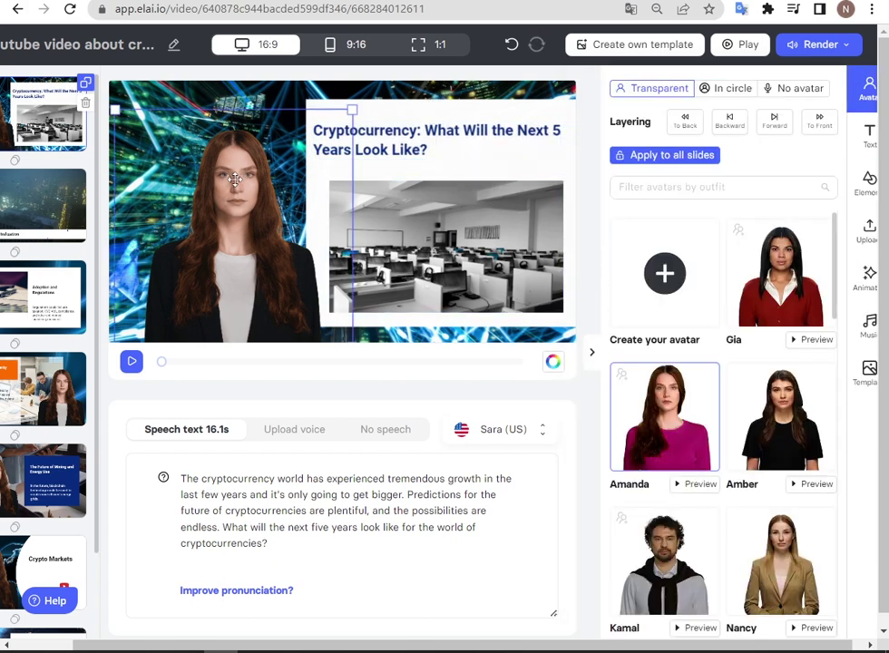
drag(234, 180, 199, 175)
- Replace the first slide's classroom photo with the cryptocurrency coins image, placed below the title
click(427, 205)
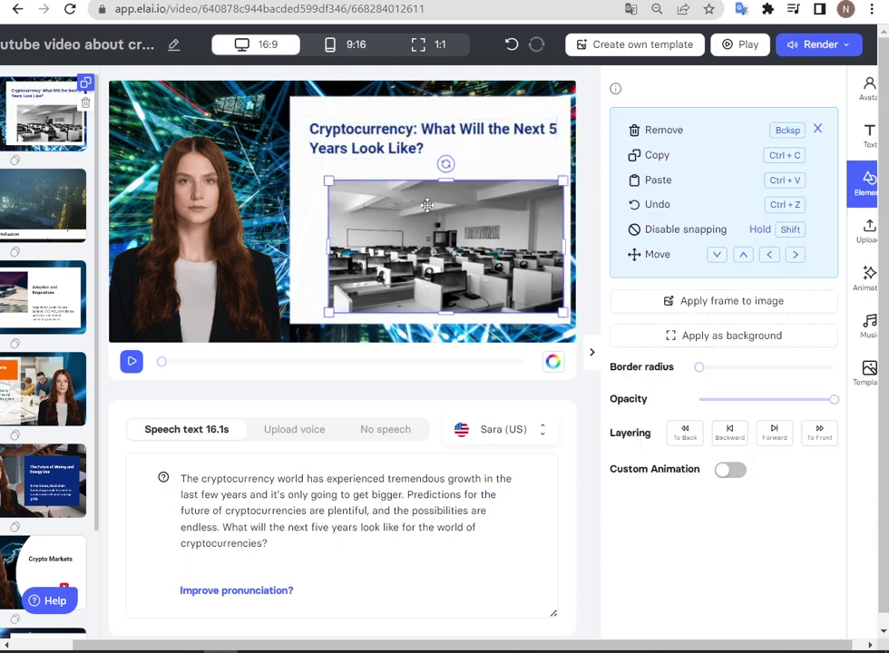
key(BackSpace)
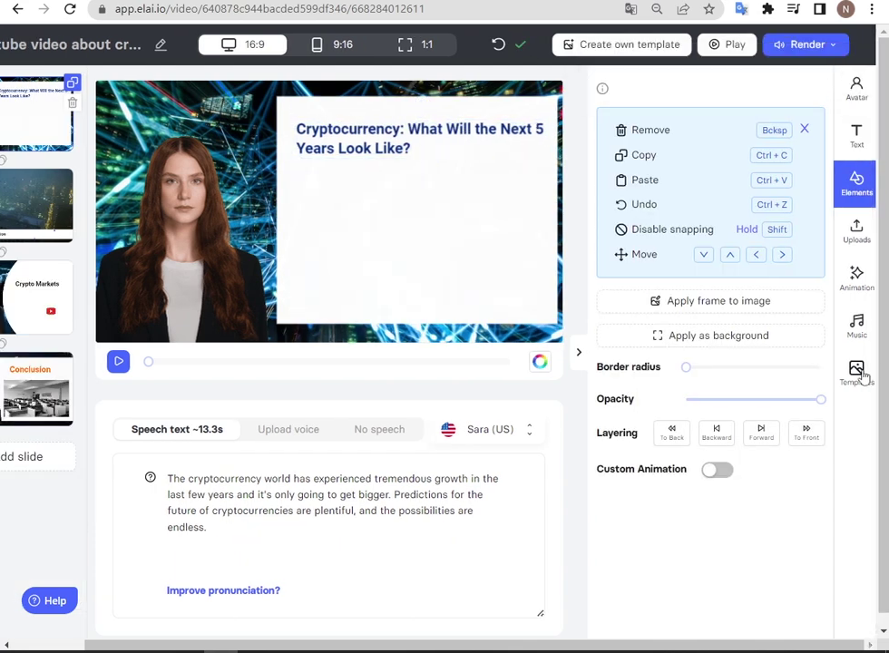
click(621, 189)
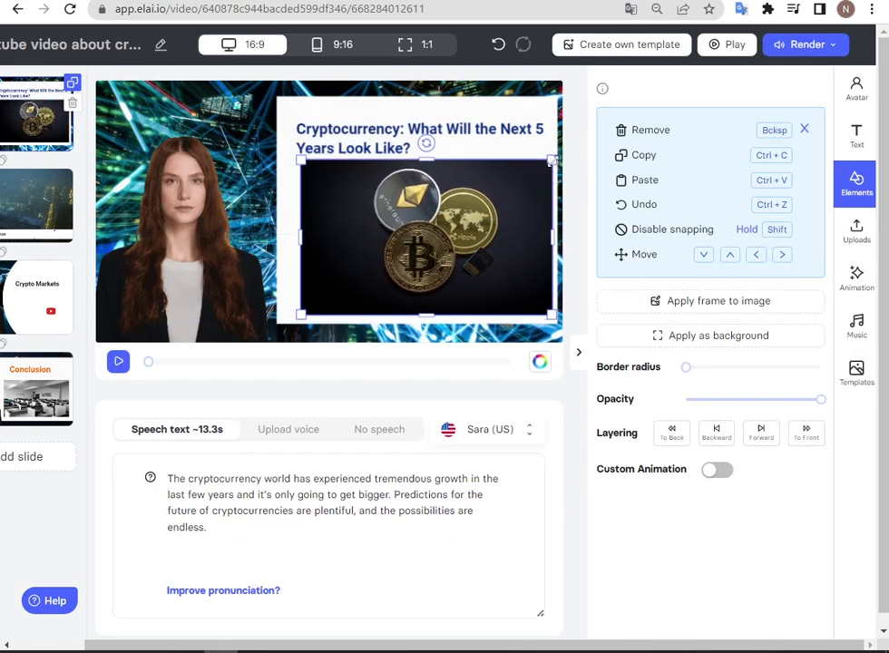
- Apply the banknotes image as the Crypto Markets slide's background and move its title to the right
click(65, 192)
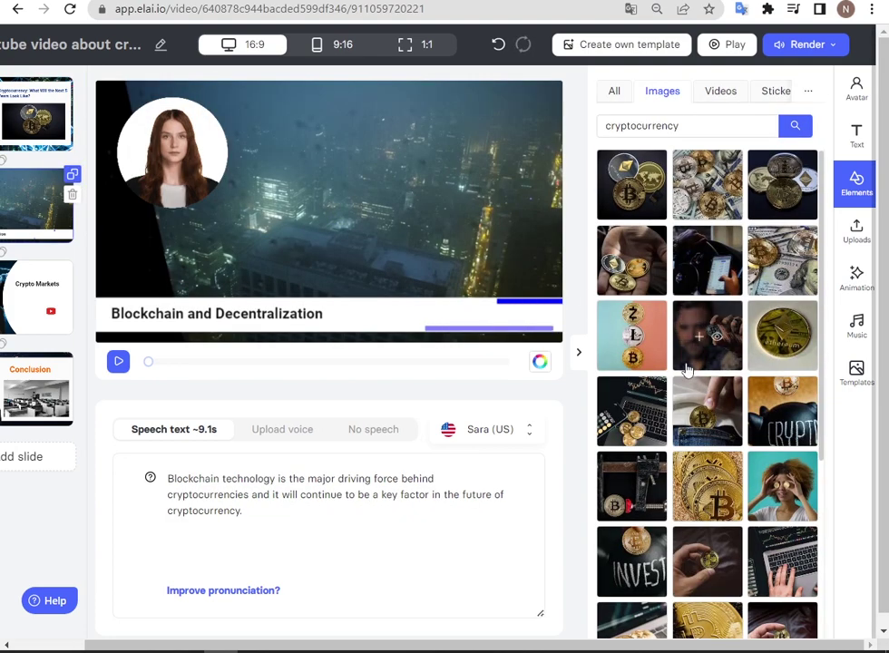
scroll(671, 426, down, 2)
key(Down)
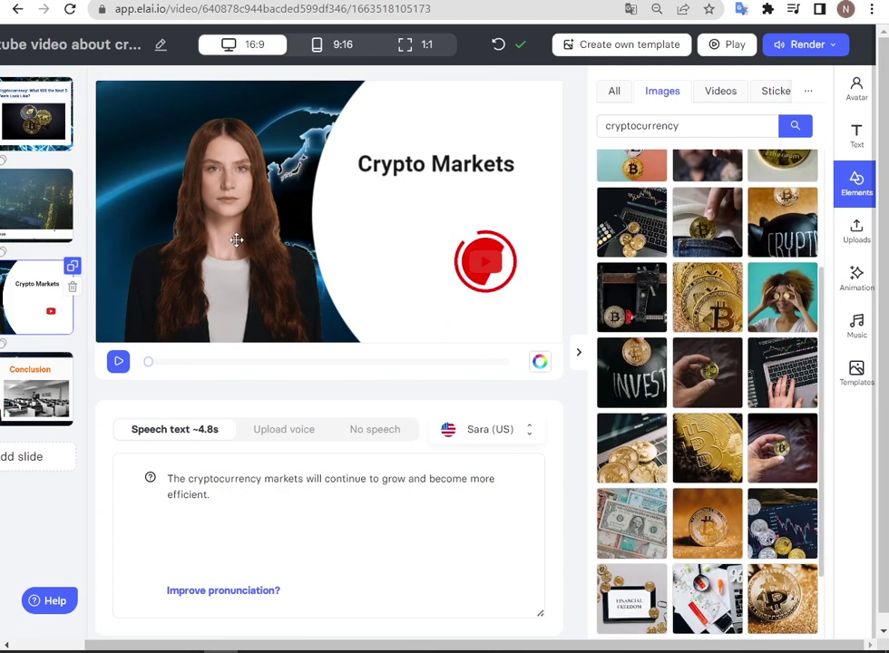
click(631, 523)
click(662, 466)
click(742, 336)
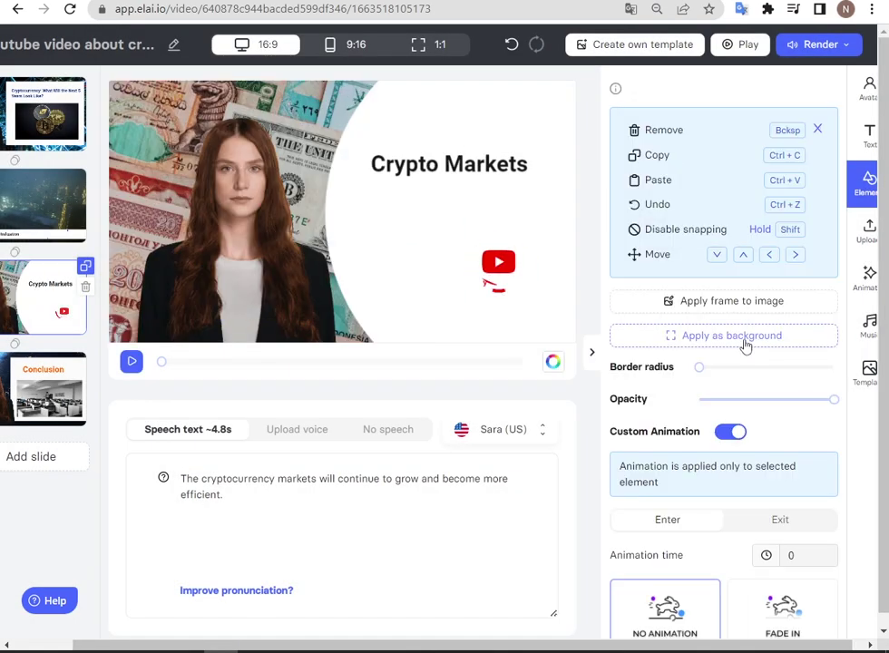
click(434, 163)
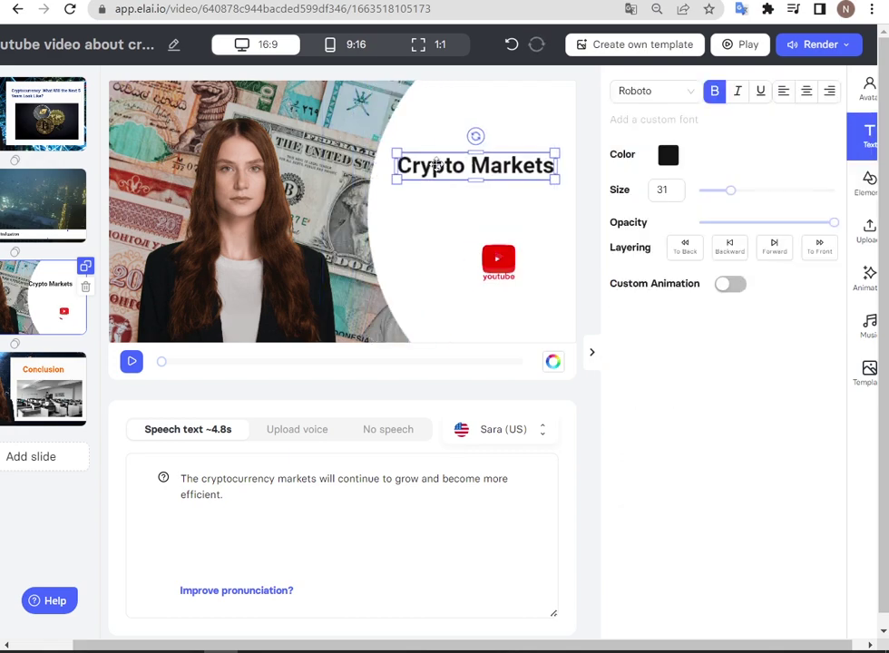
click(497, 260)
- Apply the coins-and-trading-chart image as the Conclusion slide's background and replace its classroom photo with the man holding a coin
key(Down)
scroll(789, 407, down, 2)
click(790, 407)
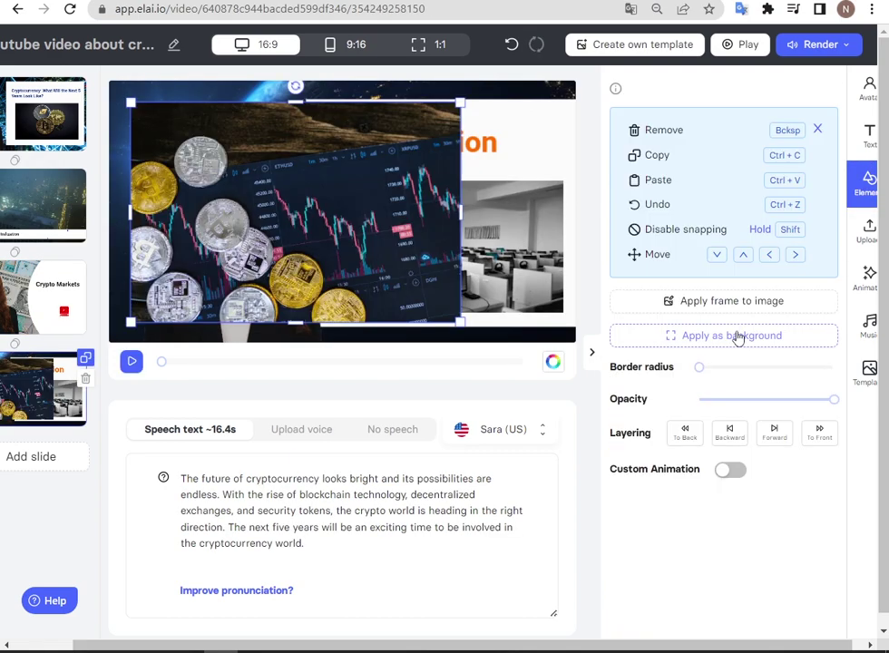
click(739, 336)
scroll(728, 307, down, 3)
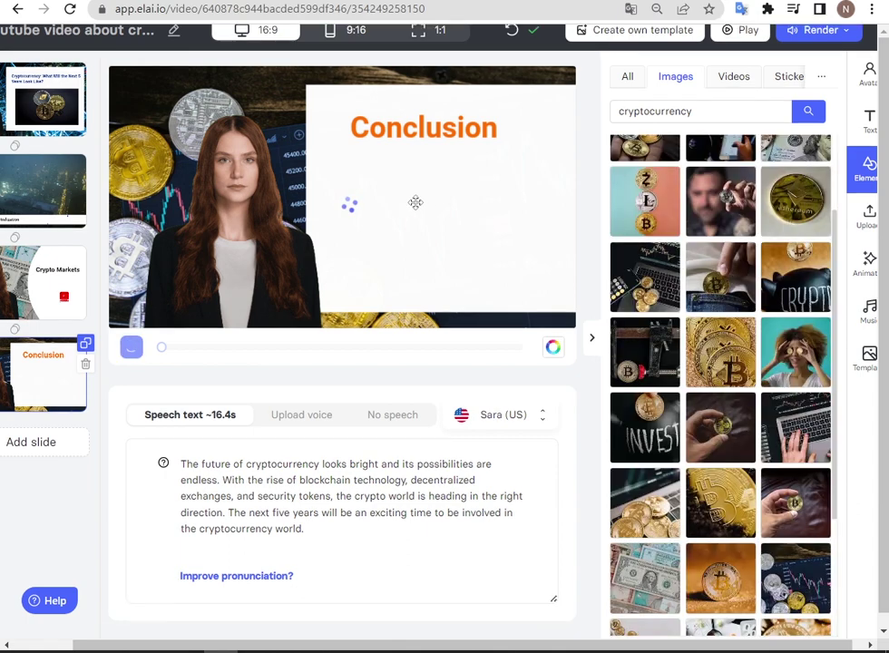
- Apply the image of bitcoins on dollar bills as the Blockchain and Decentralization slide's background
click(46, 203)
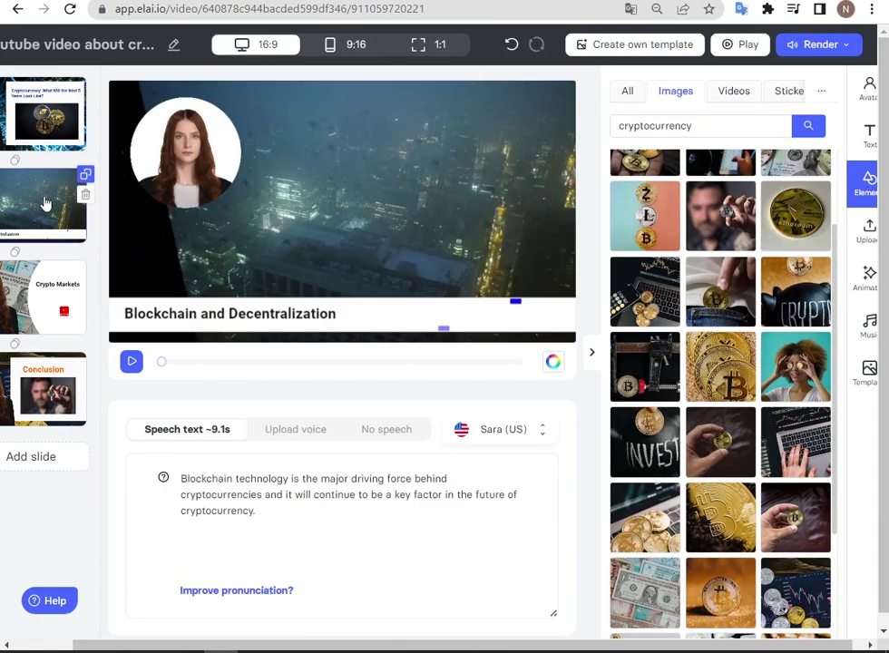
click(644, 589)
click(740, 336)
- Add the stock track Raising Me Higher as background music and review the Crypto Markets and Conclusion slides
click(730, 429)
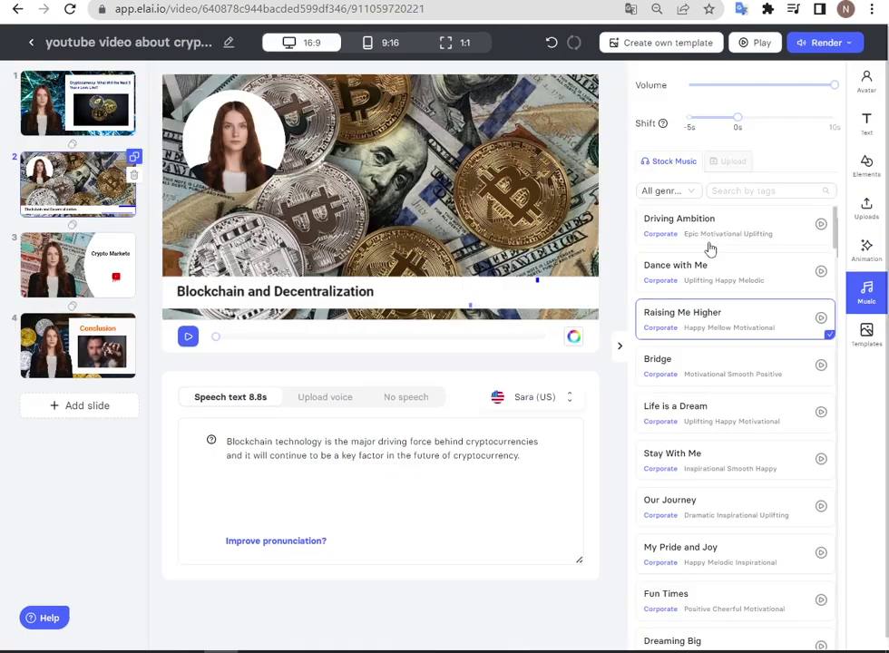
click(60, 262)
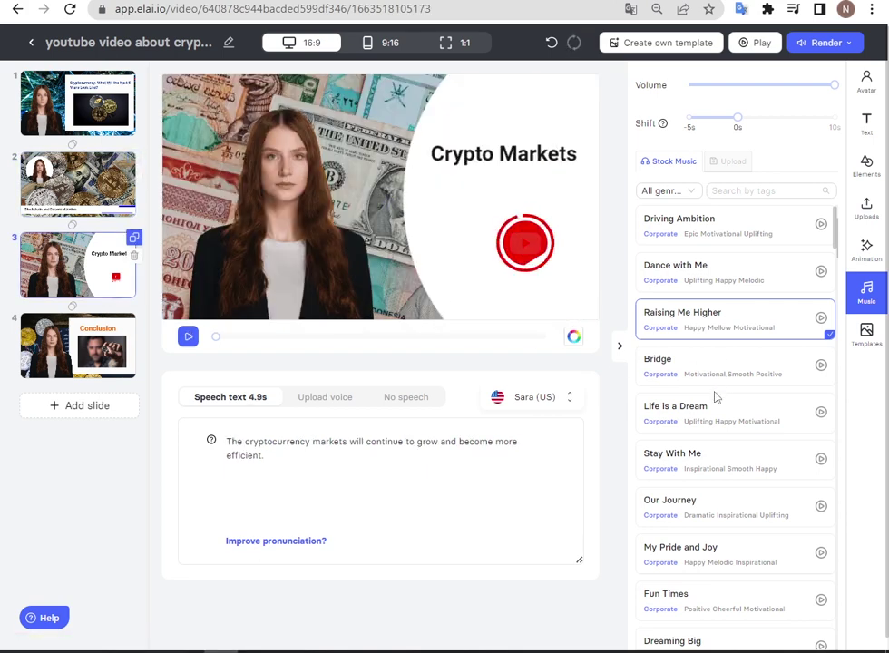
click(72, 336)
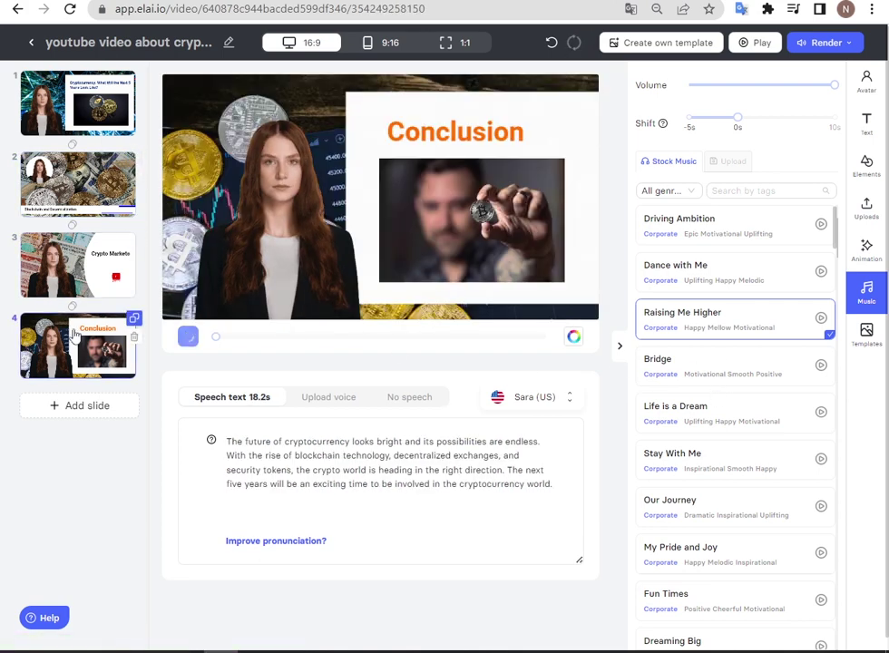
click(550, 42)
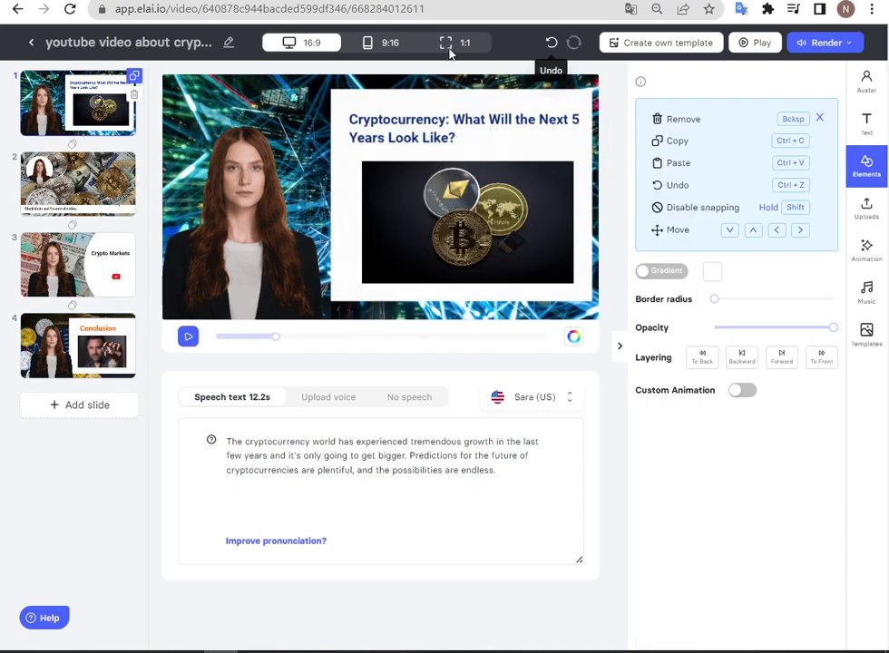
- Compare the 9:16 and 1:1 formats, return the video to 16:9, and review its slides
click(381, 45)
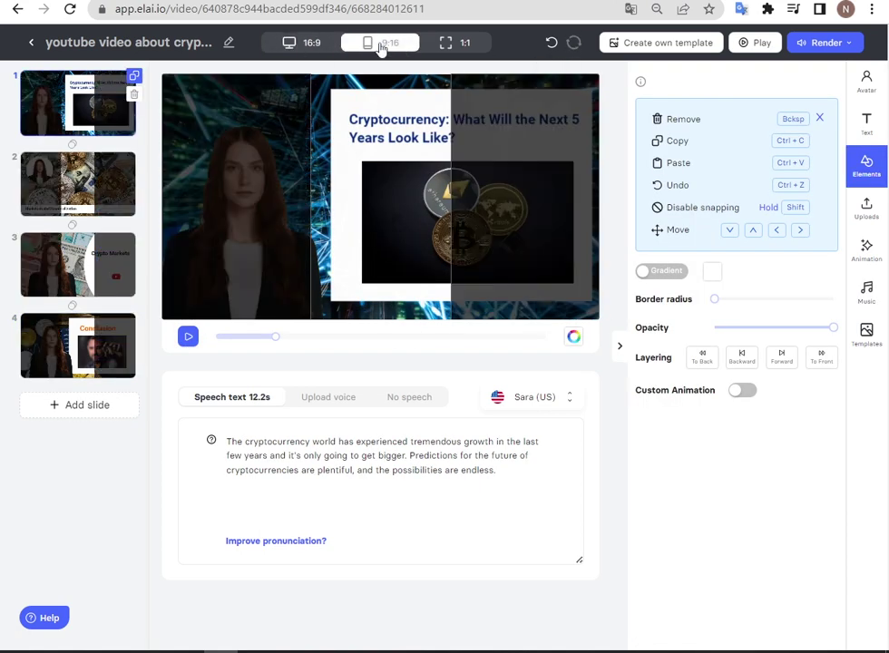
click(451, 46)
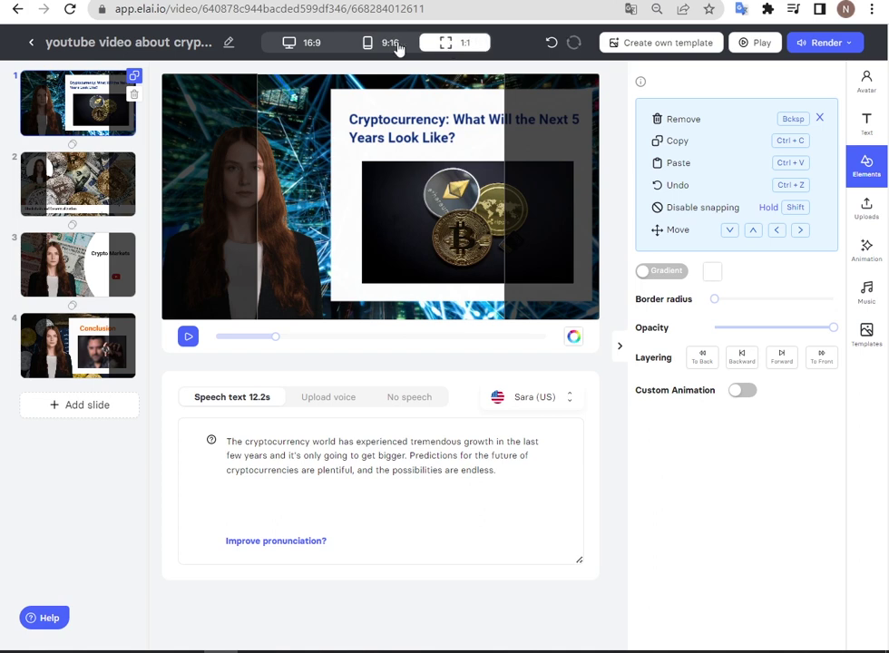
click(298, 42)
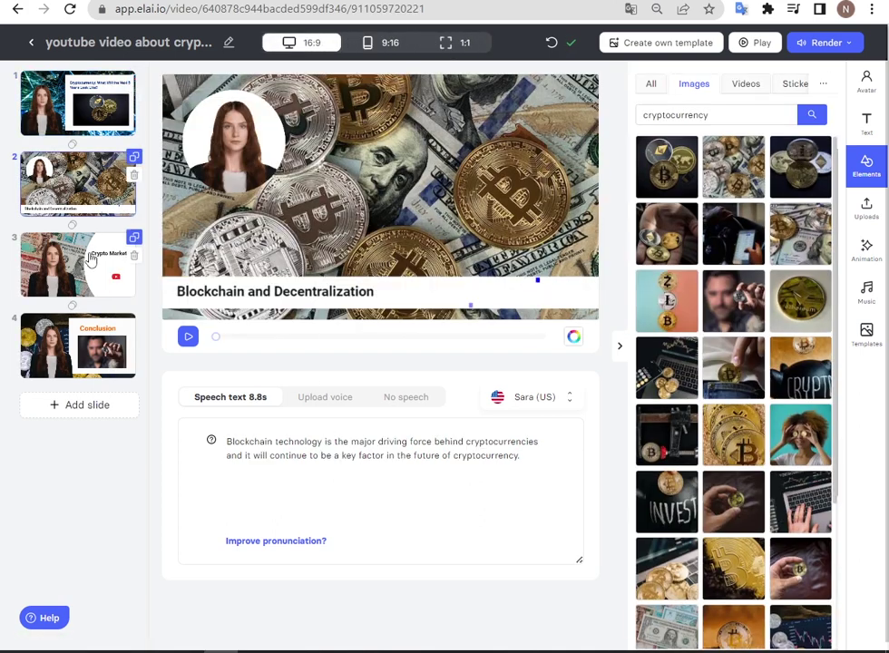
click(84, 265)
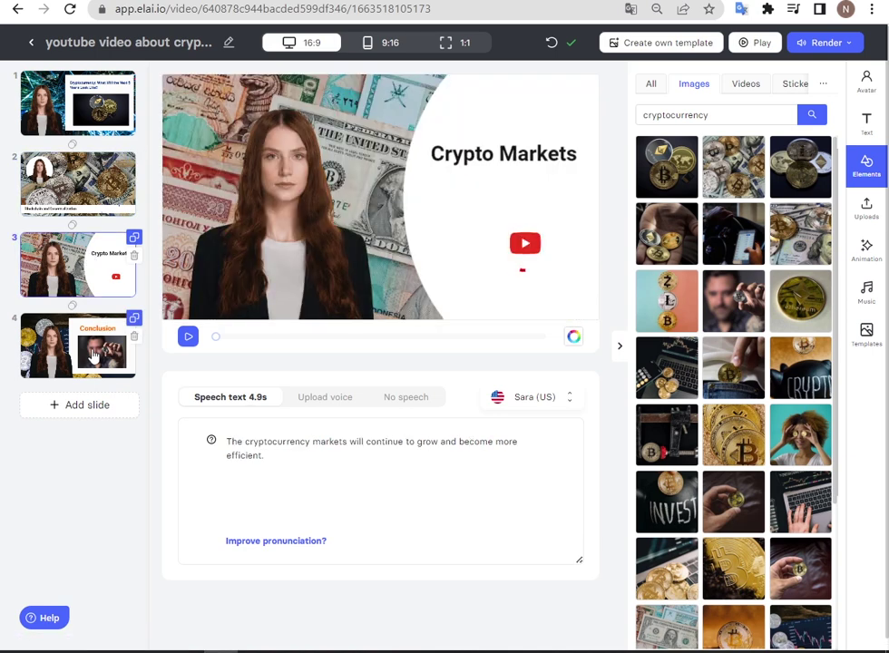
click(56, 101)
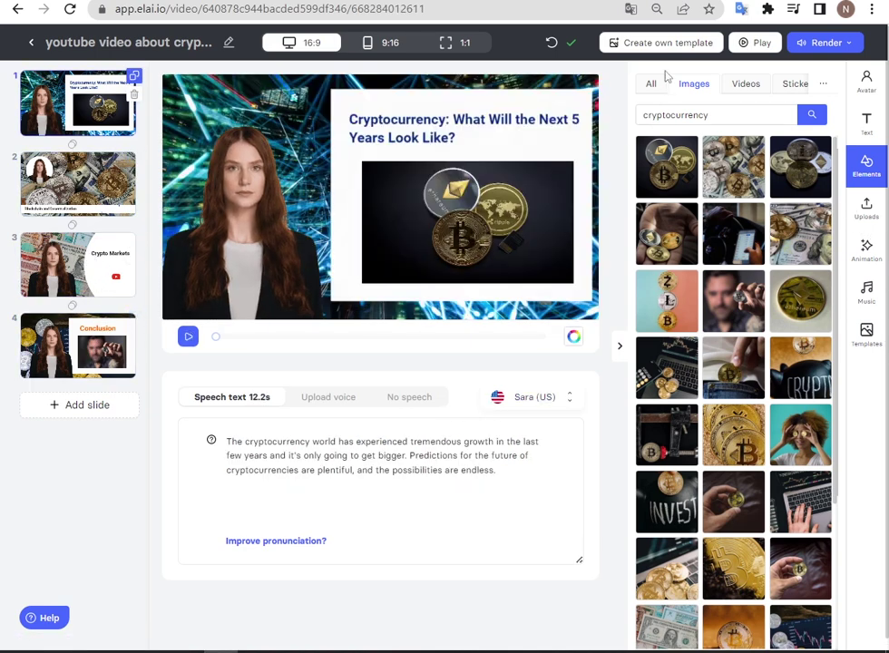
- Render the video at 1080p with subtitles turned on and dismiss the completion notification
click(815, 45)
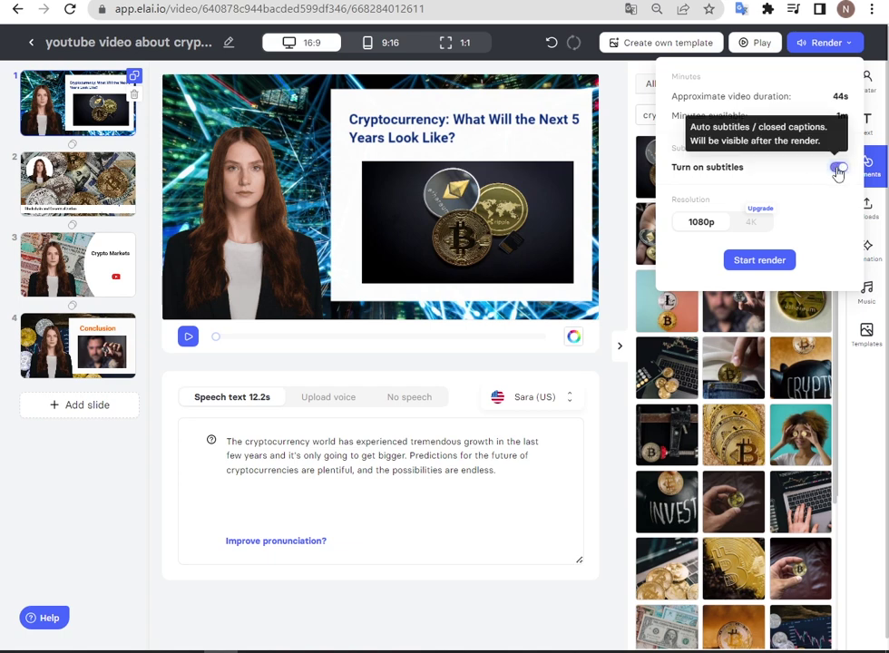
click(758, 260)
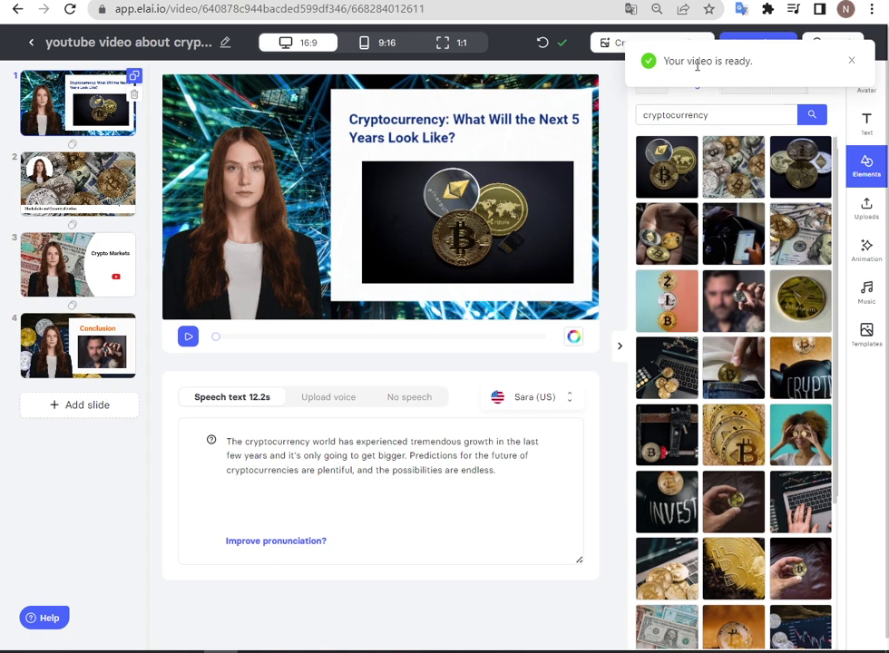
click(852, 62)
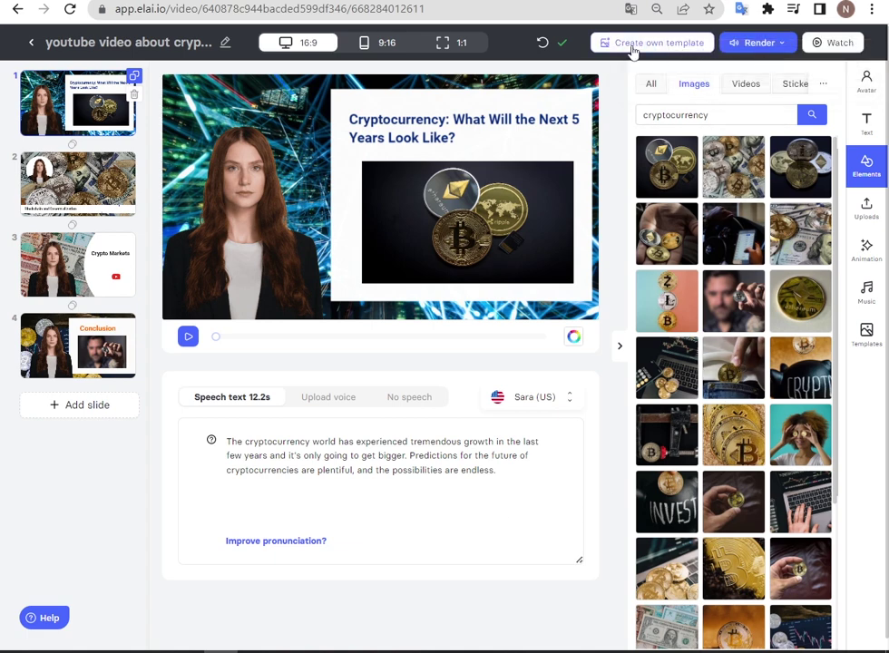
- Play the rendered crypto video on its preview page, collapse the feedback survey, and watch part of it in full screen
key(ctrl+Tab)
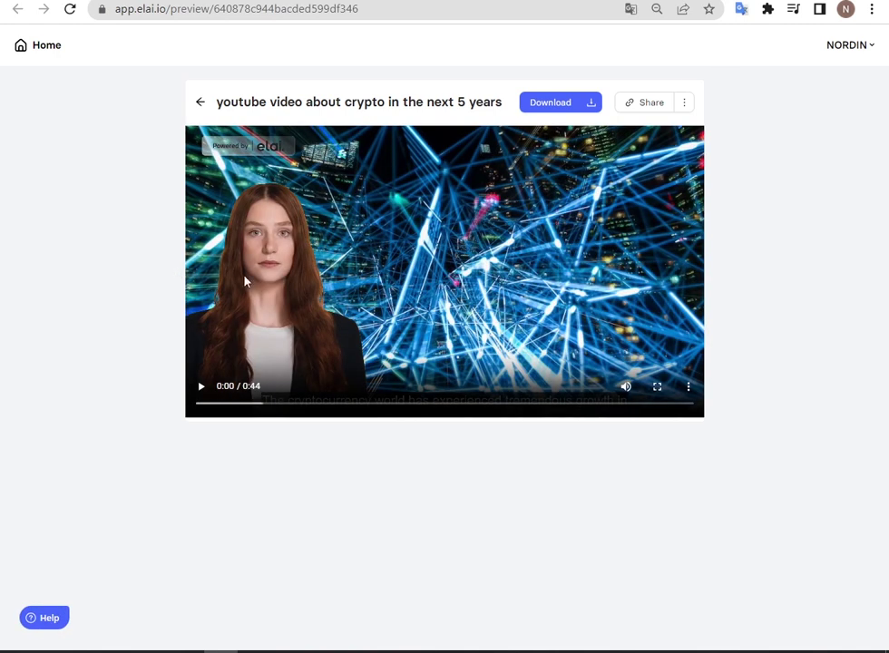
click(201, 386)
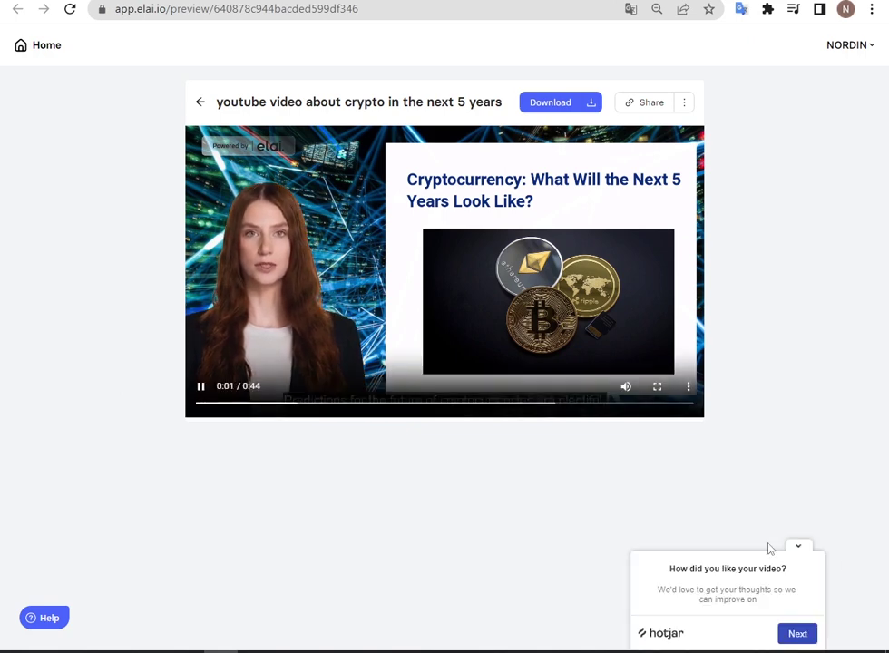
click(798, 546)
mouse_move(484, 340)
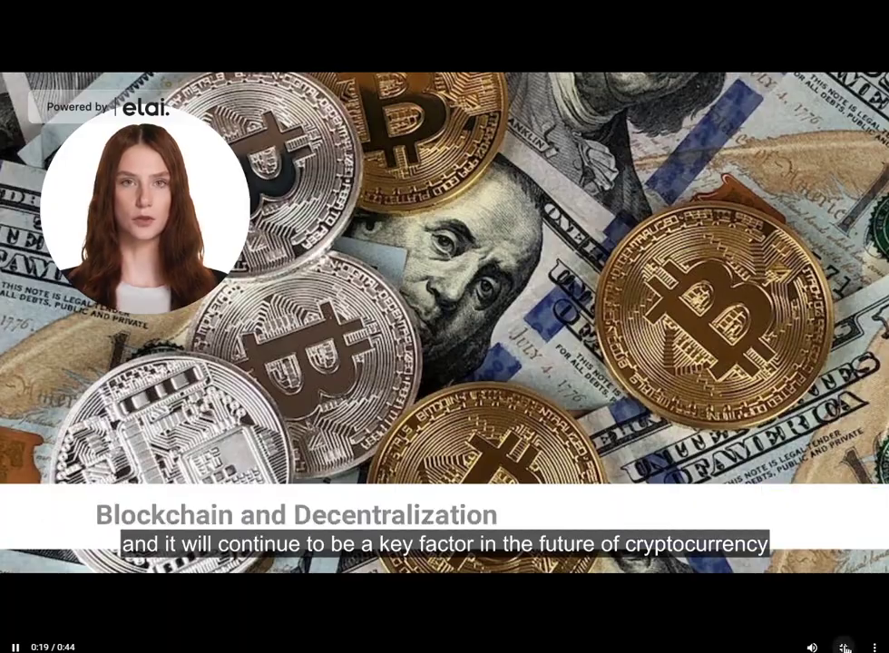
key(Escape)
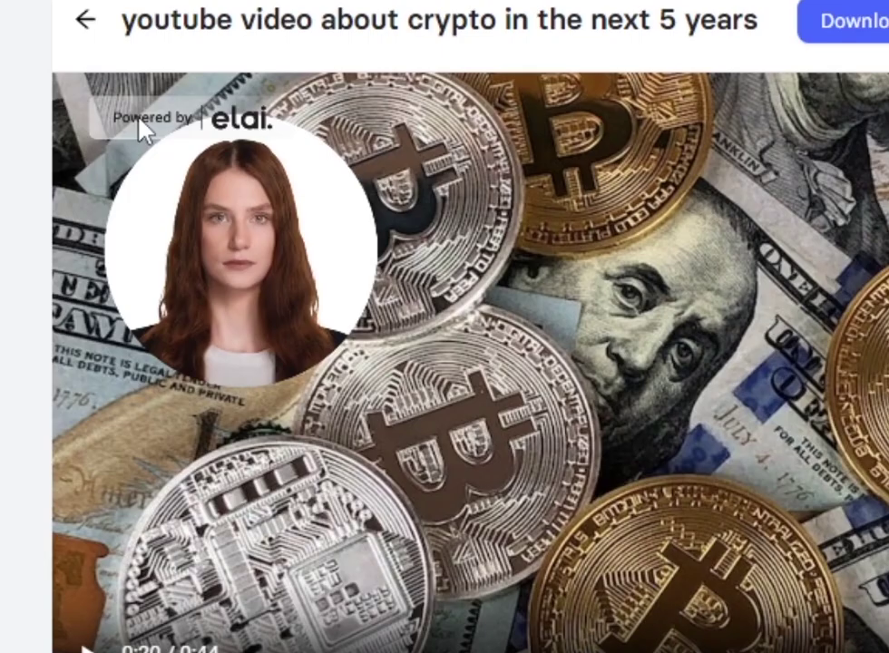